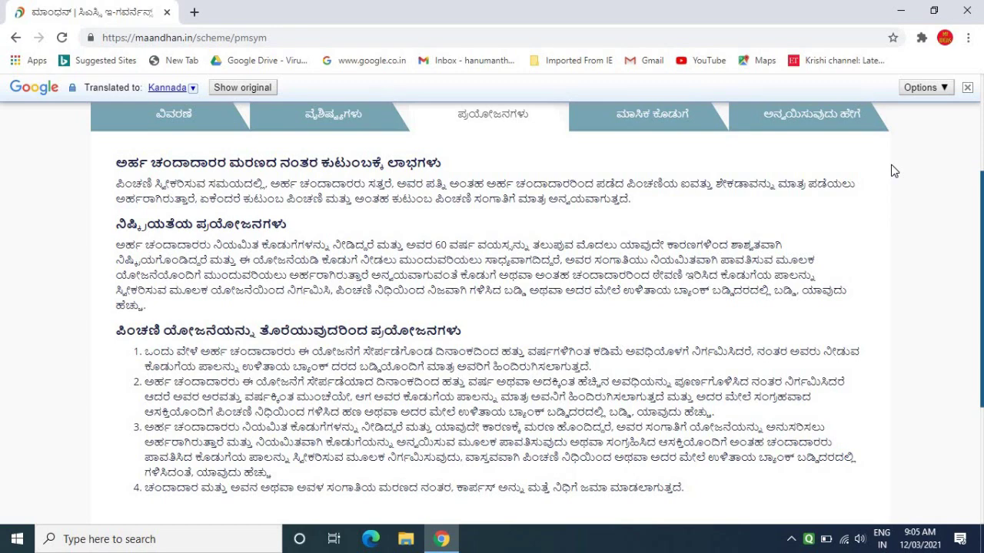
Step: Examine the monthly contribution table for all entry ages of the pension scheme
{"action": "left_click", "coordinate": [649, 121]}
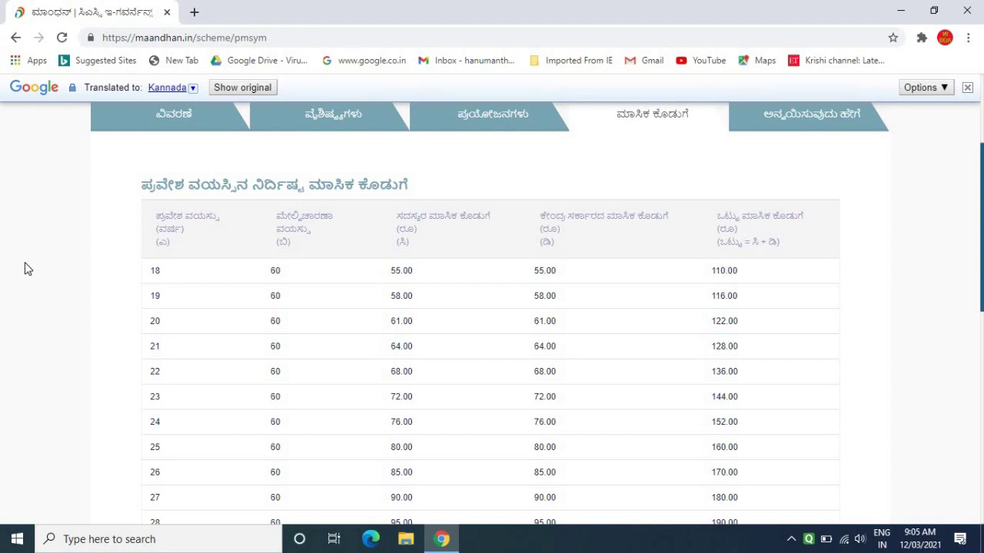
{"action": "scroll", "coordinate": [25, 262], "scroll_direction": "down", "scroll_amount": 1}
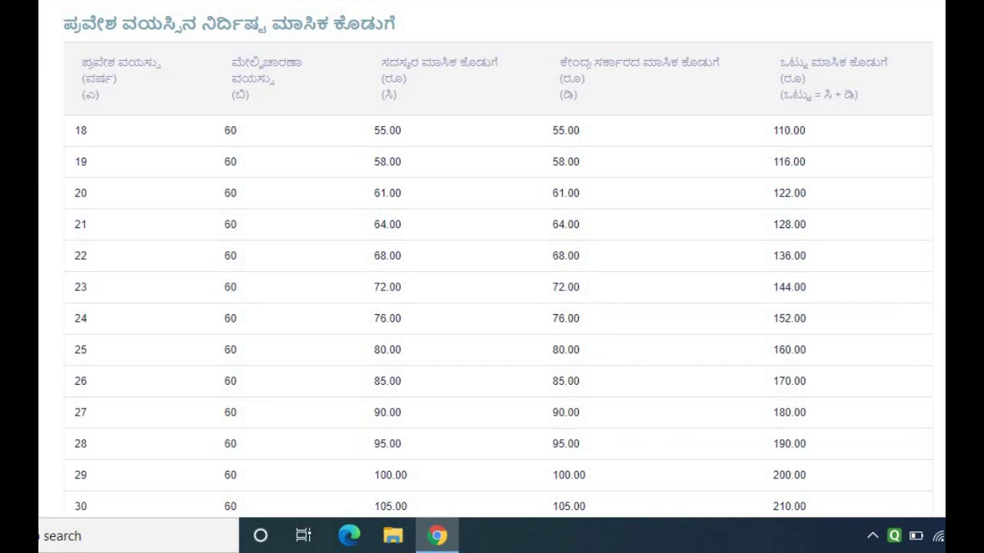
{"action": "scroll", "coordinate": [498, 308], "scroll_direction": "down", "scroll_amount": 4}
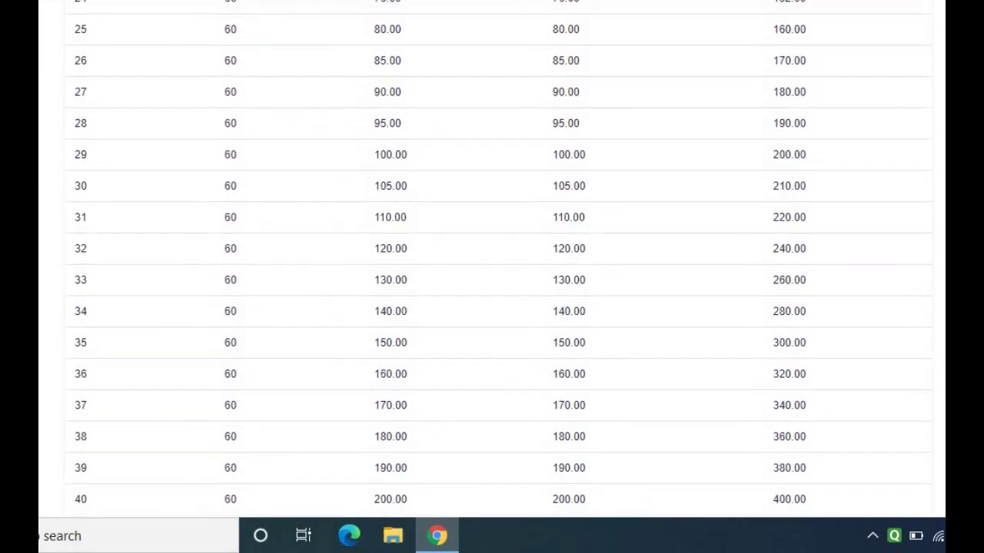
{"action": "scroll", "coordinate": [498, 260], "scroll_direction": "down", "scroll_amount": 2}
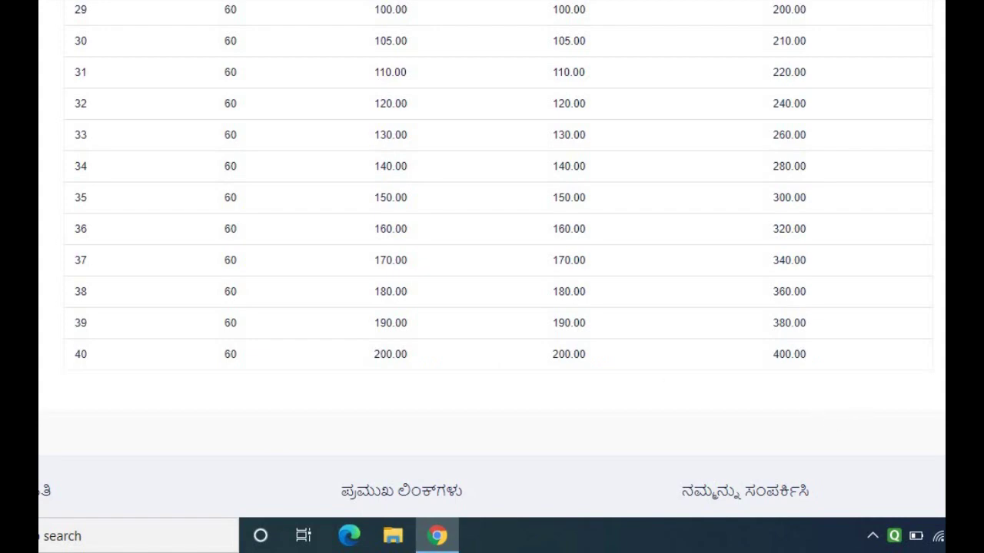
{"action": "scroll", "coordinate": [942, 361], "scroll_direction": "up", "scroll_amount": 4}
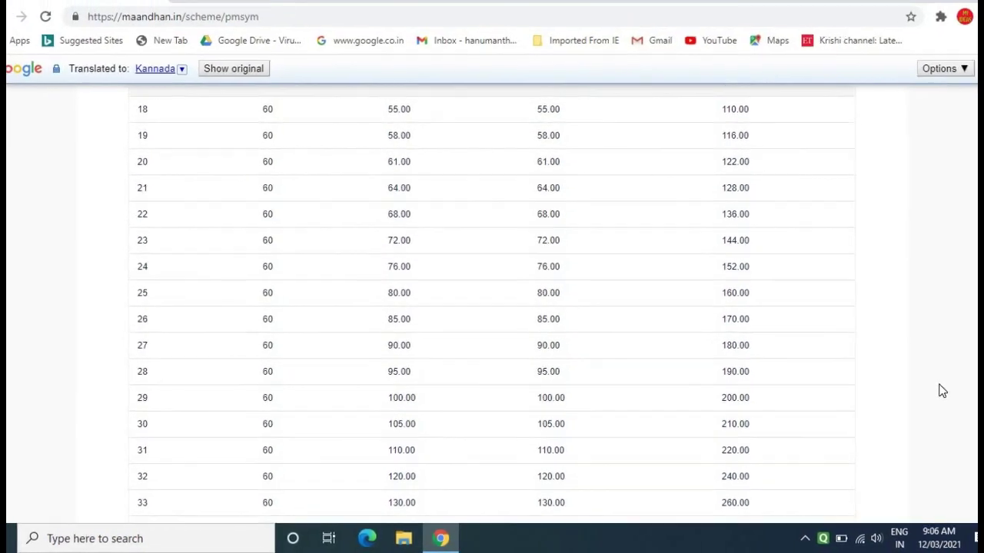
{"action": "scroll", "coordinate": [942, 391], "scroll_direction": "up", "scroll_amount": 3}
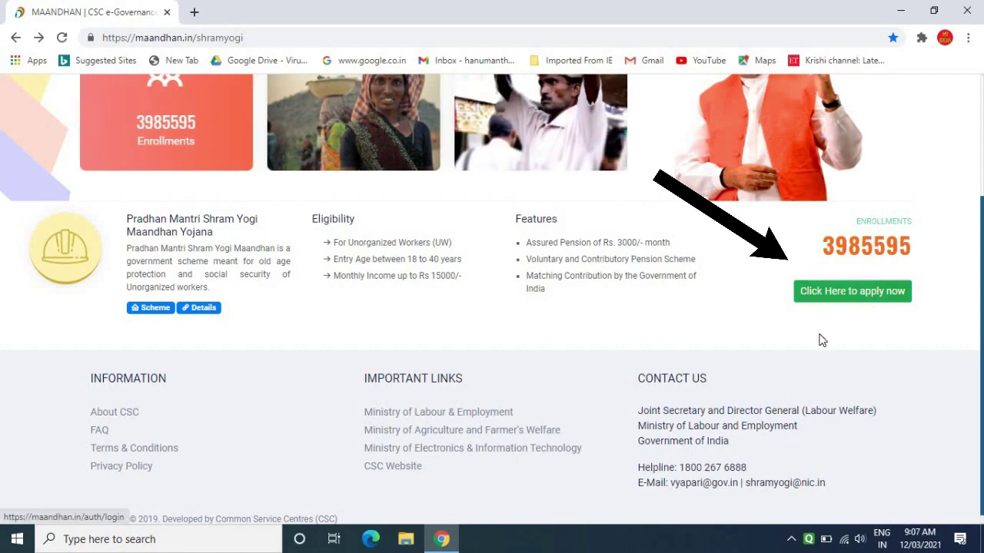
Step: Apply for Pradhan Mantri Shram Yogi Maandhan through self enrollment and generate the OTP for the mobile login
{"action": "left_click", "coordinate": [854, 298]}
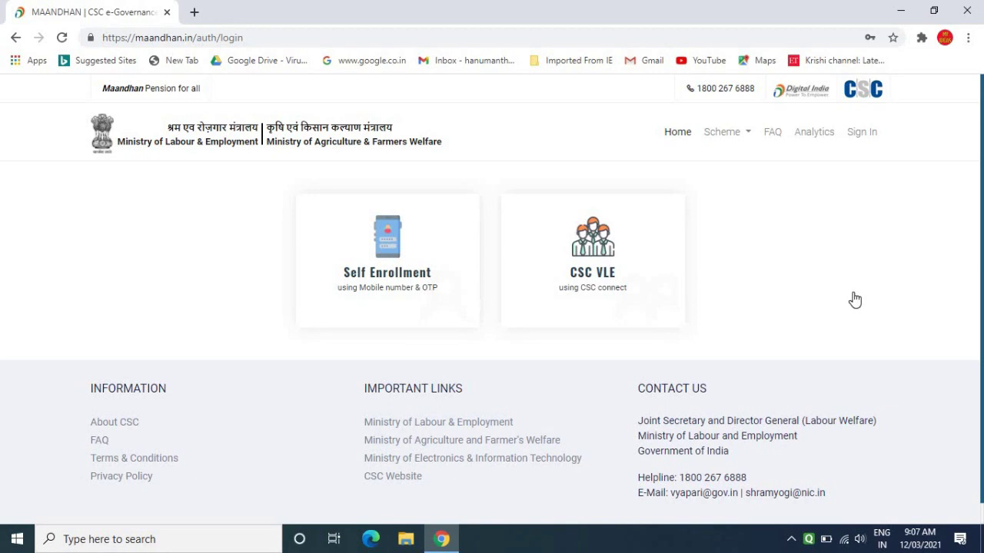
{"action": "left_click", "coordinate": [391, 268]}
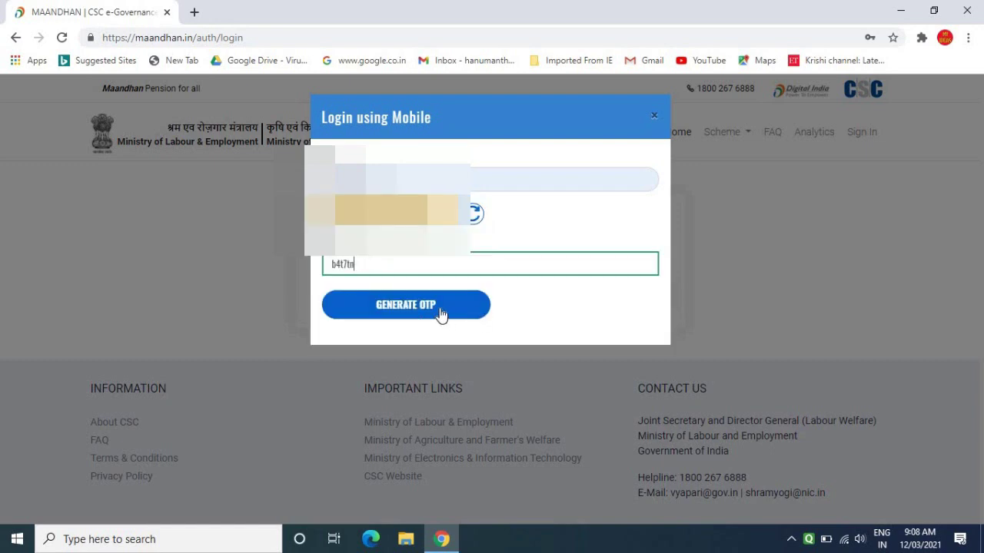
{"action": "left_click", "coordinate": [440, 314]}
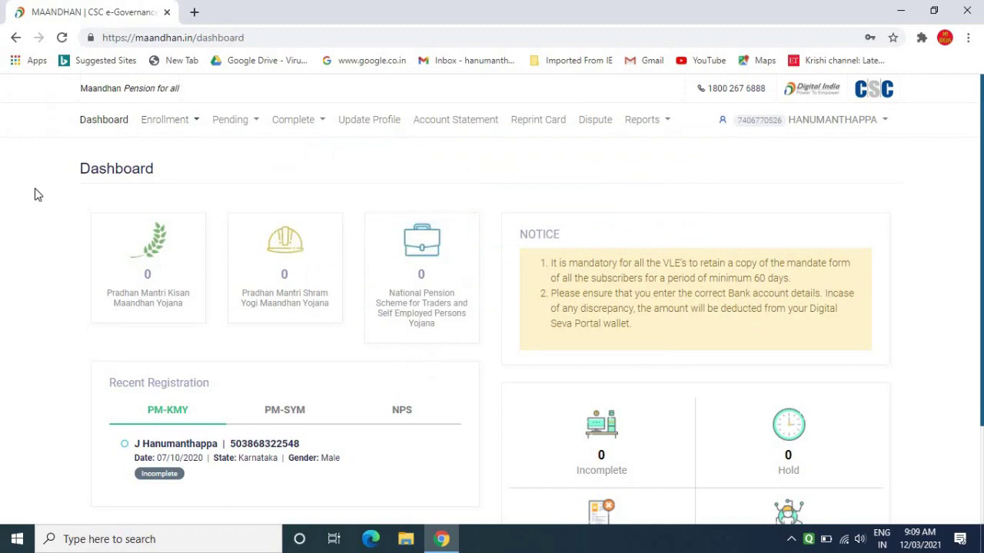
Step: Open the enrollment form for Pradhan Mantri Shram Yogi Maandhan Yojana
{"action": "left_click", "coordinate": [197, 124]}
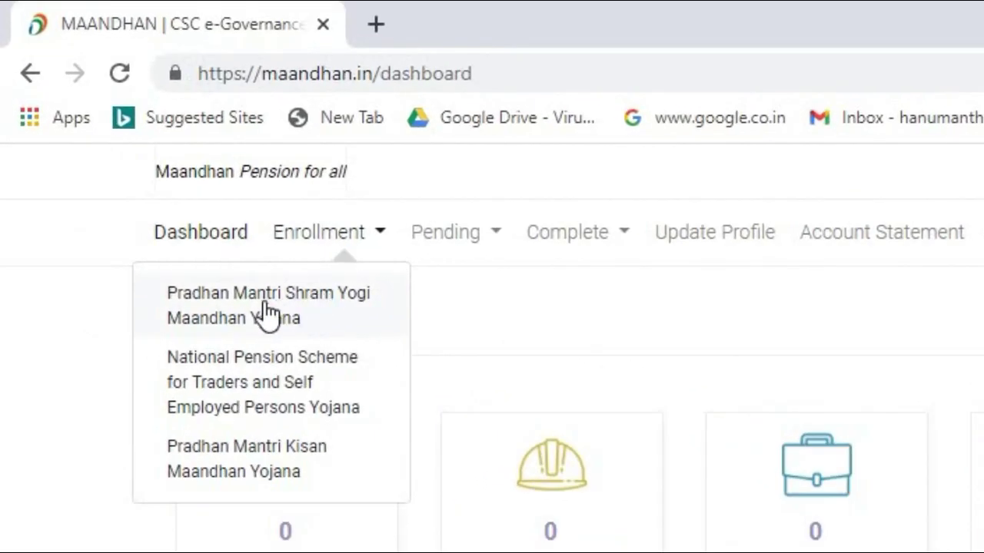
{"action": "left_click", "coordinate": [265, 313]}
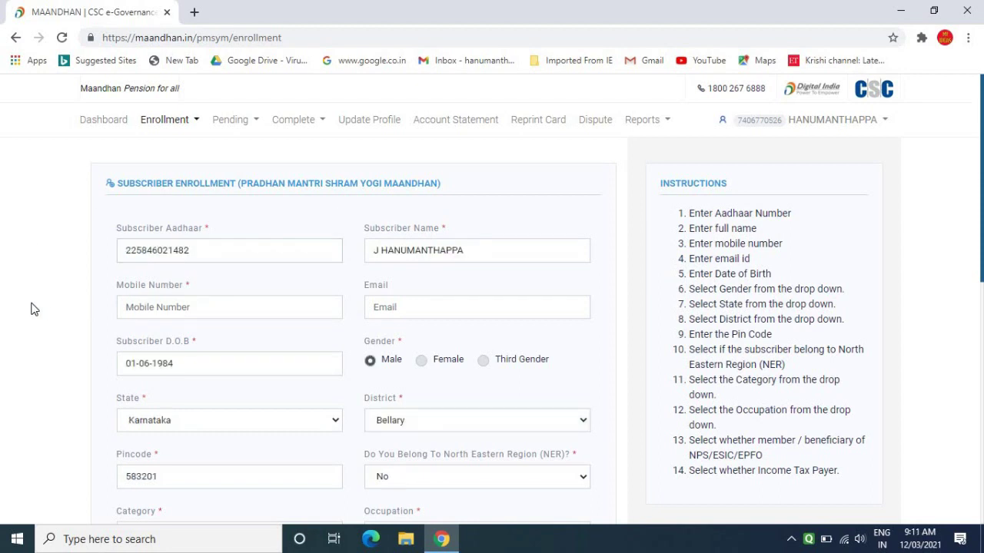
Step: Review the subscriber enrollment form, including mobile number, date of birth, state, district, North Eastern Region, category and occupation
{"action": "scroll", "coordinate": [31, 309], "scroll_direction": "down", "scroll_amount": 2}
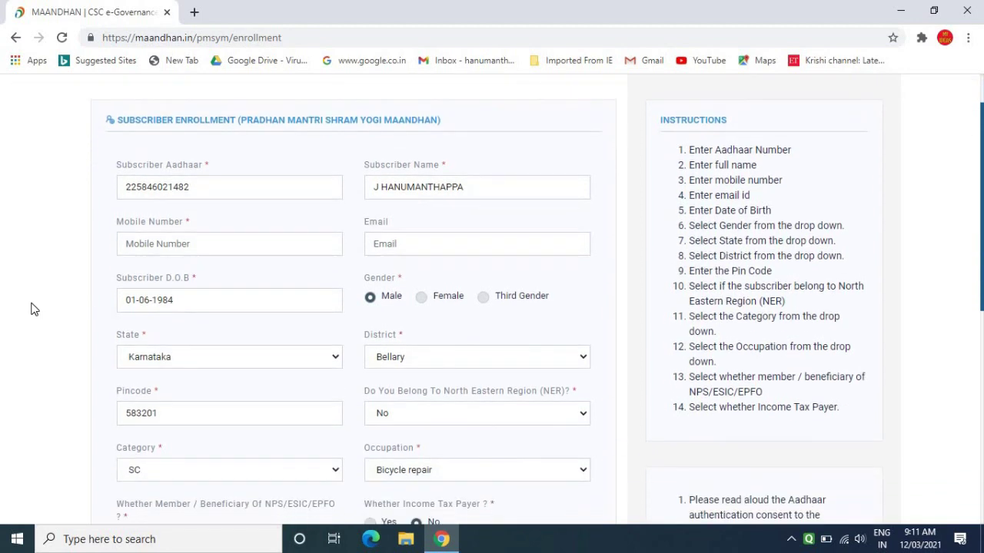
{"action": "left_click", "coordinate": [224, 202]}
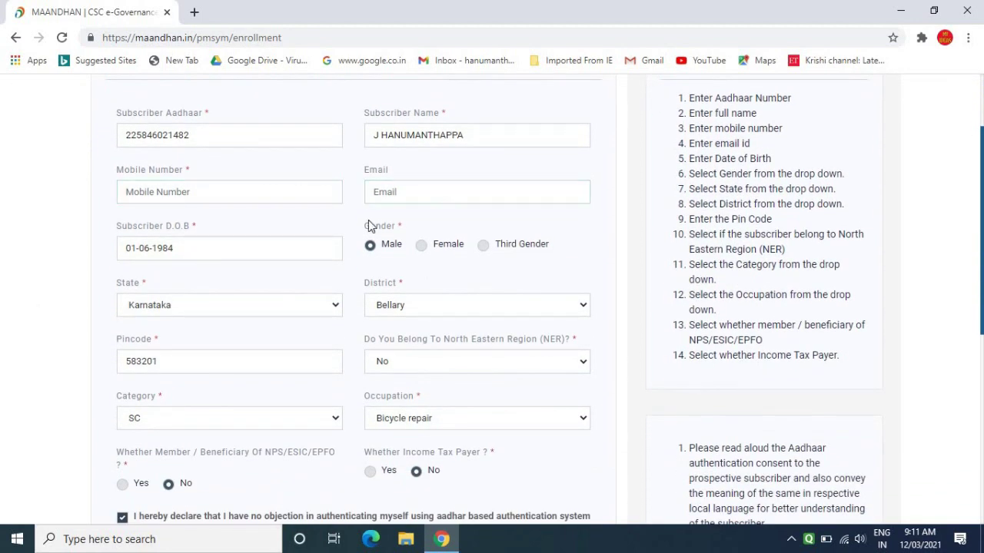
{"action": "left_click", "coordinate": [187, 249]}
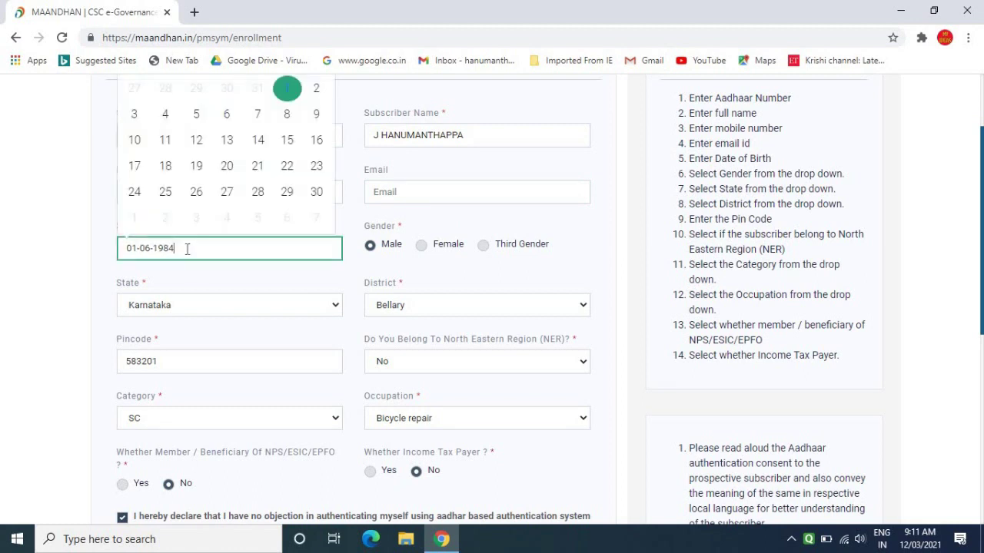
{"action": "left_click", "coordinate": [8, 289]}
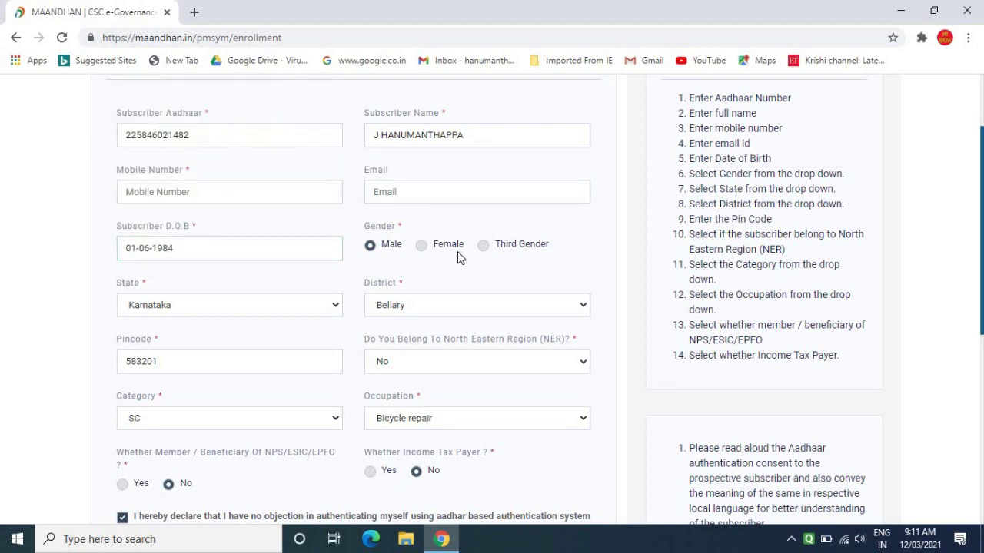
{"action": "left_click", "coordinate": [222, 314]}
{"action": "left_click", "coordinate": [222, 313]}
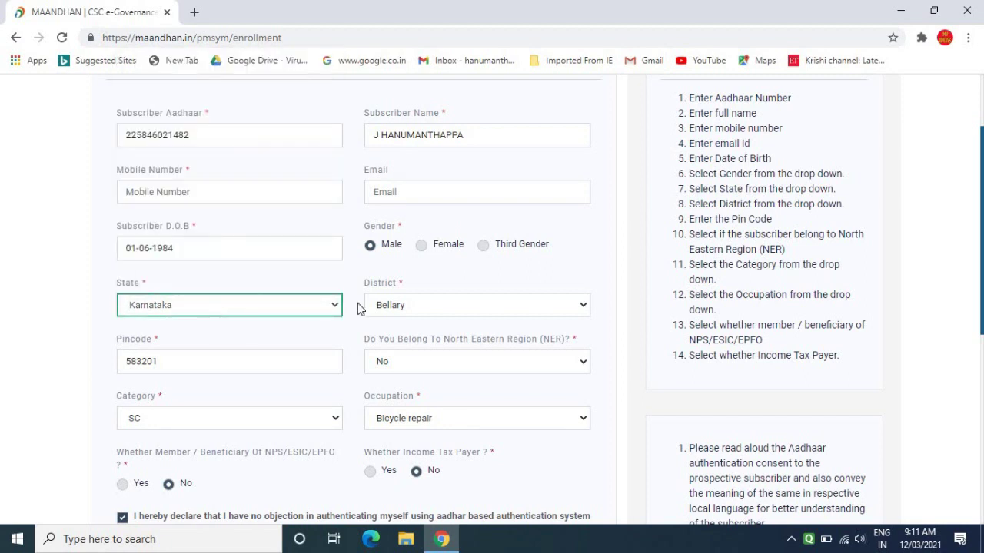
{"action": "left_click", "coordinate": [448, 311]}
{"action": "left_click", "coordinate": [448, 311]}
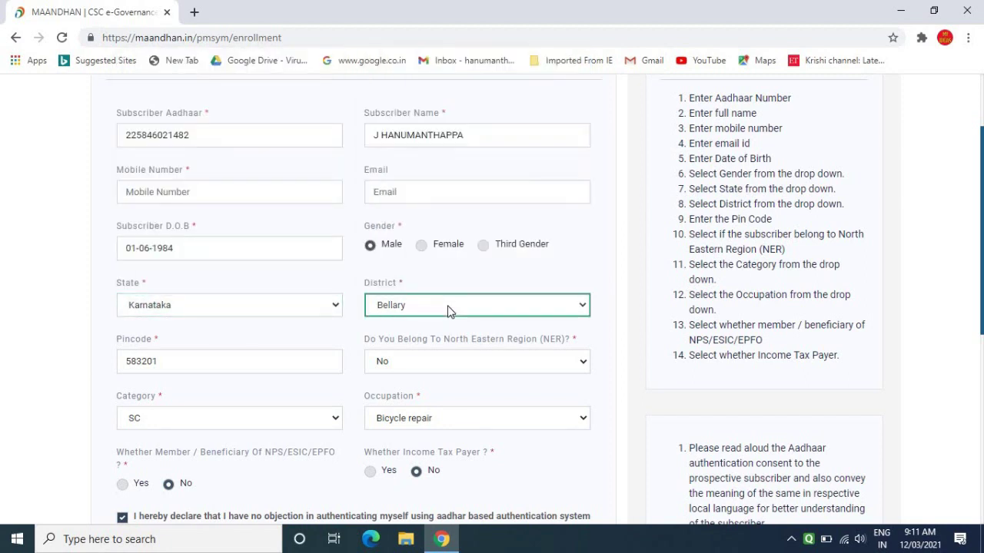
{"action": "left_click", "coordinate": [454, 370]}
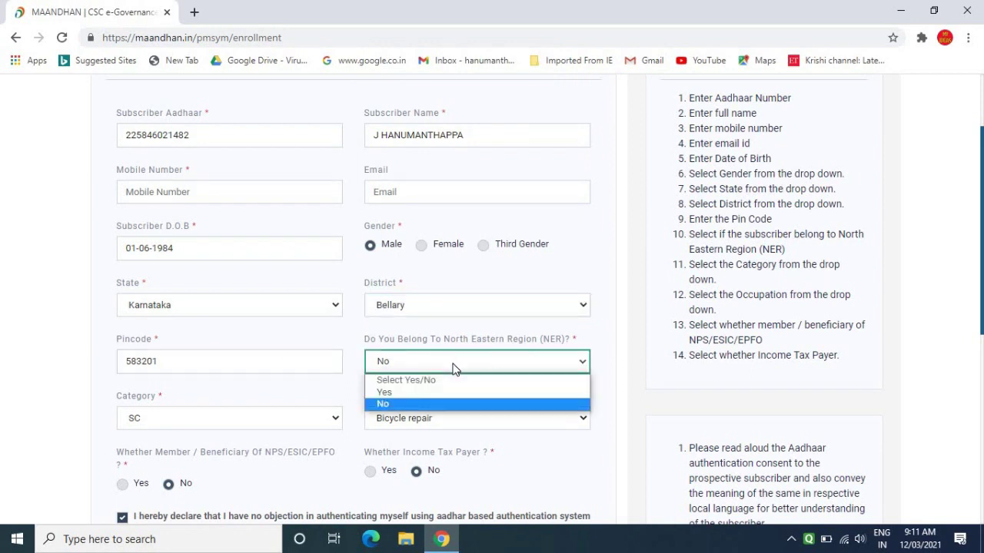
{"action": "left_click", "coordinate": [453, 370]}
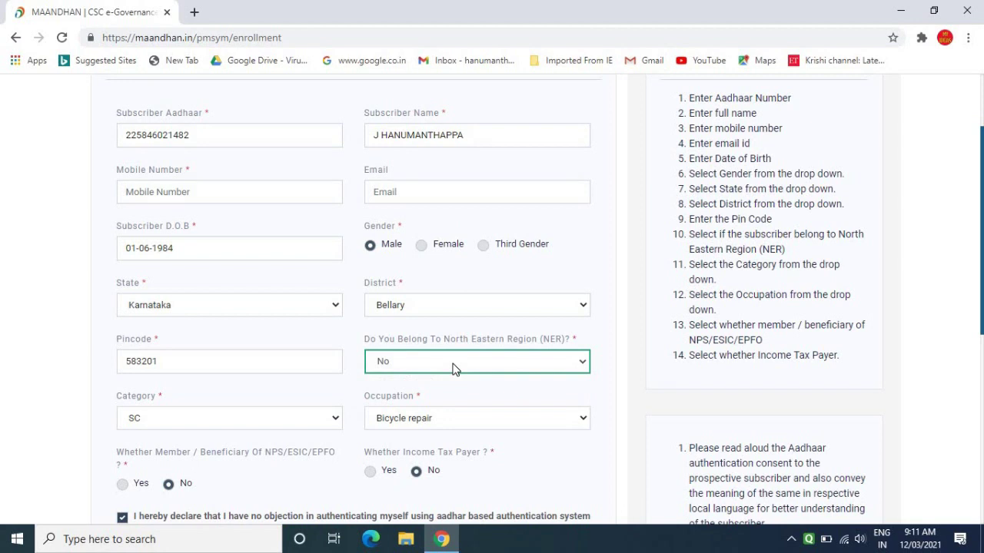
{"action": "left_click", "coordinate": [264, 427]}
{"action": "left_click", "coordinate": [264, 427]}
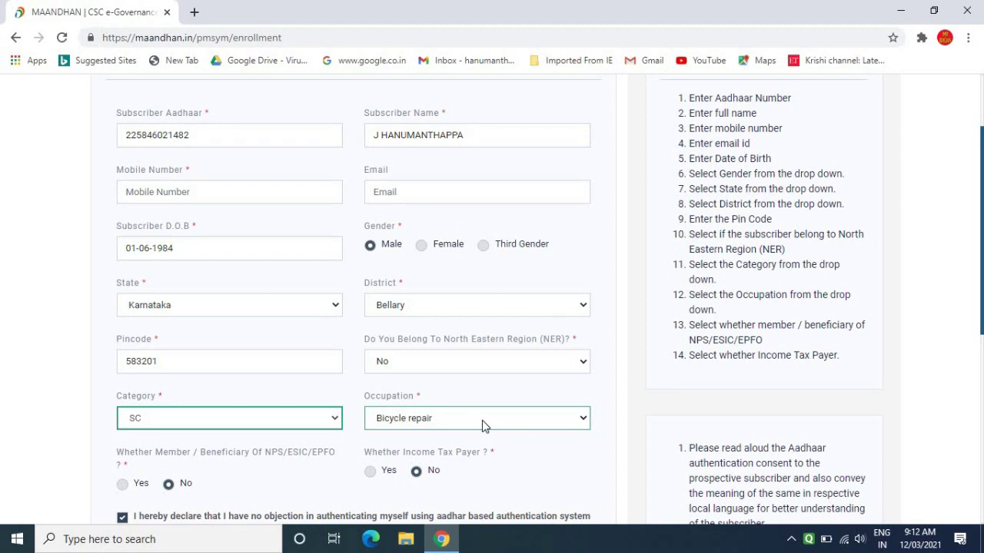
{"action": "left_click", "coordinate": [457, 424]}
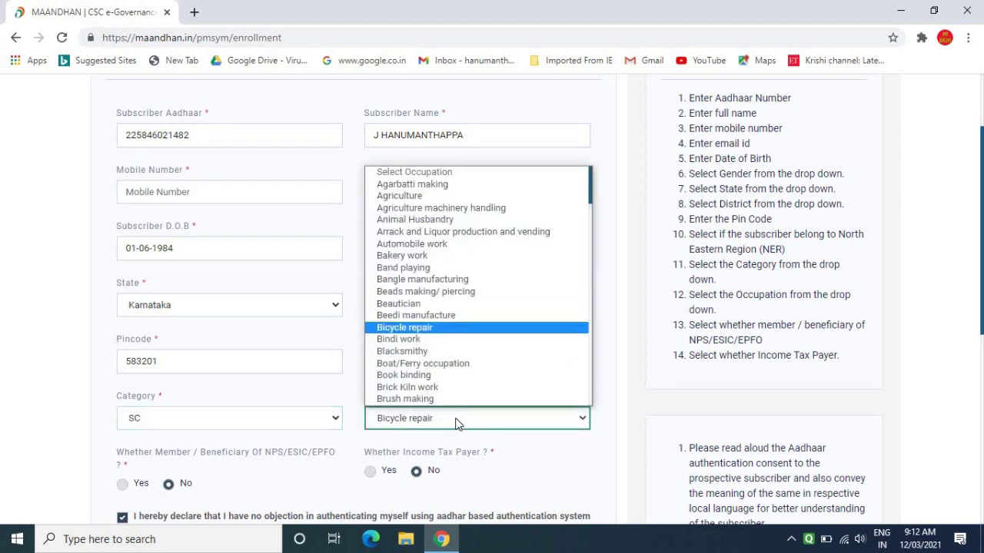
{"action": "left_click", "coordinate": [597, 462]}
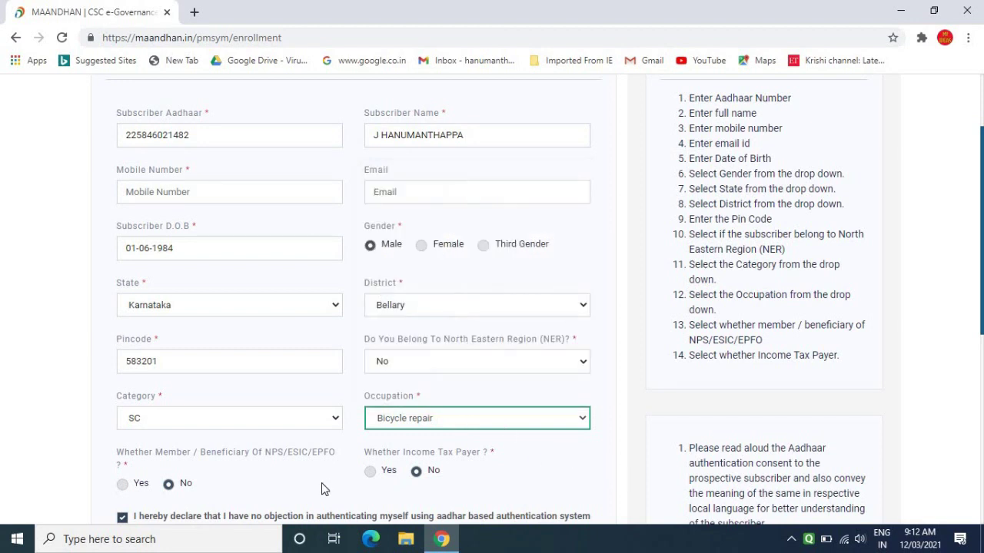
{"action": "left_click", "coordinate": [104, 487]}
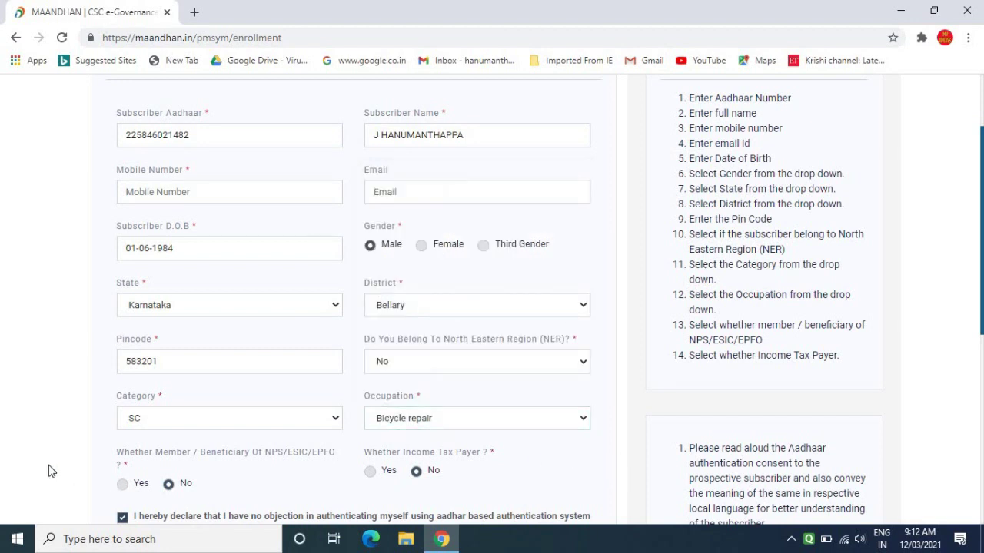
Step: Authenticate the subscriber using OTP: accept the Aadhaar consent, generate the OTP by SMS and email, and validate the code
{"action": "scroll", "coordinate": [49, 465], "scroll_direction": "down", "scroll_amount": 2}
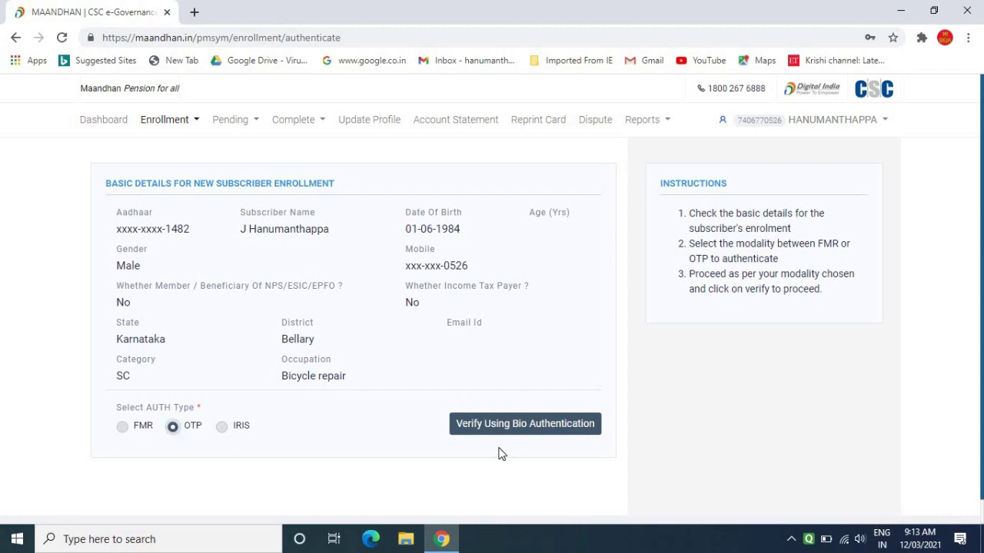
{"action": "left_click", "coordinate": [567, 427]}
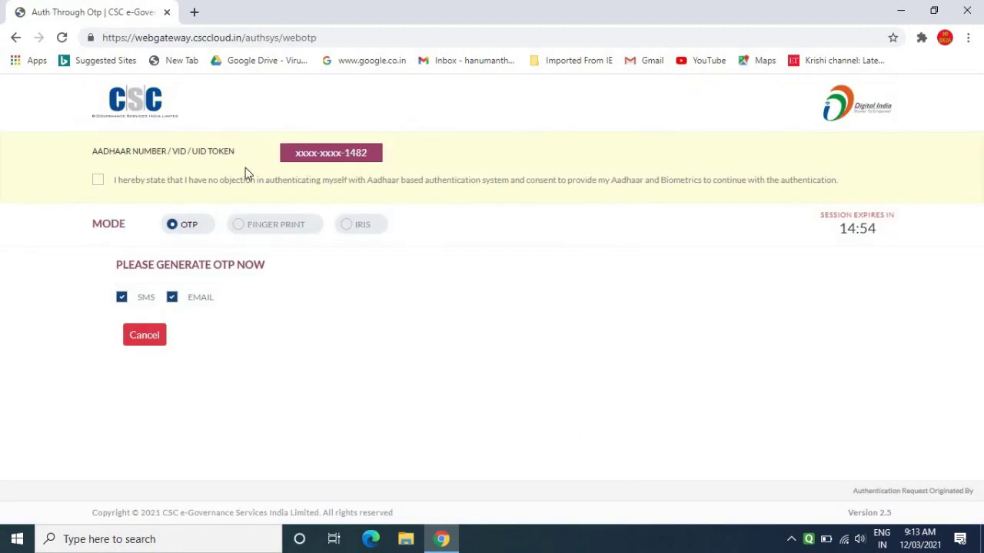
{"action": "left_click", "coordinate": [98, 183]}
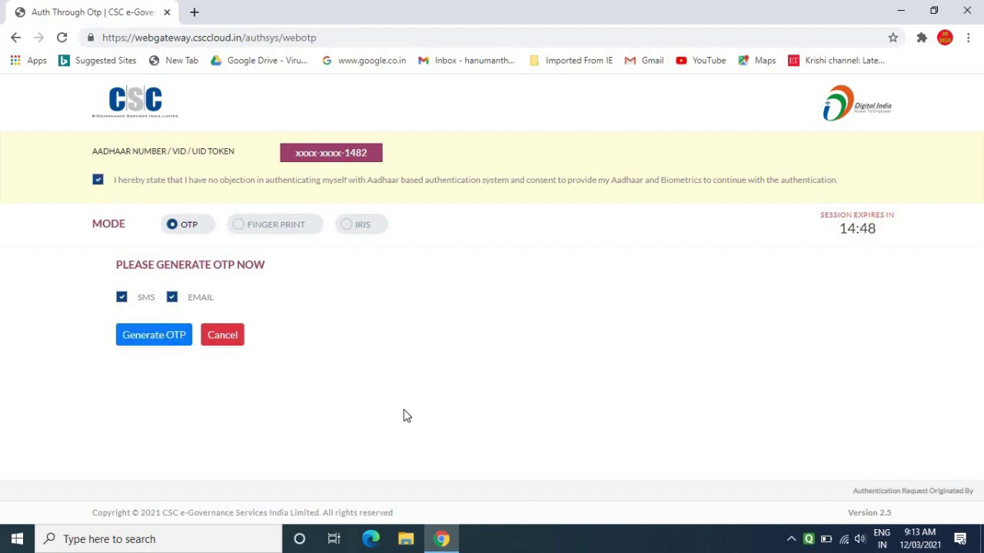
{"action": "left_click", "coordinate": [151, 343]}
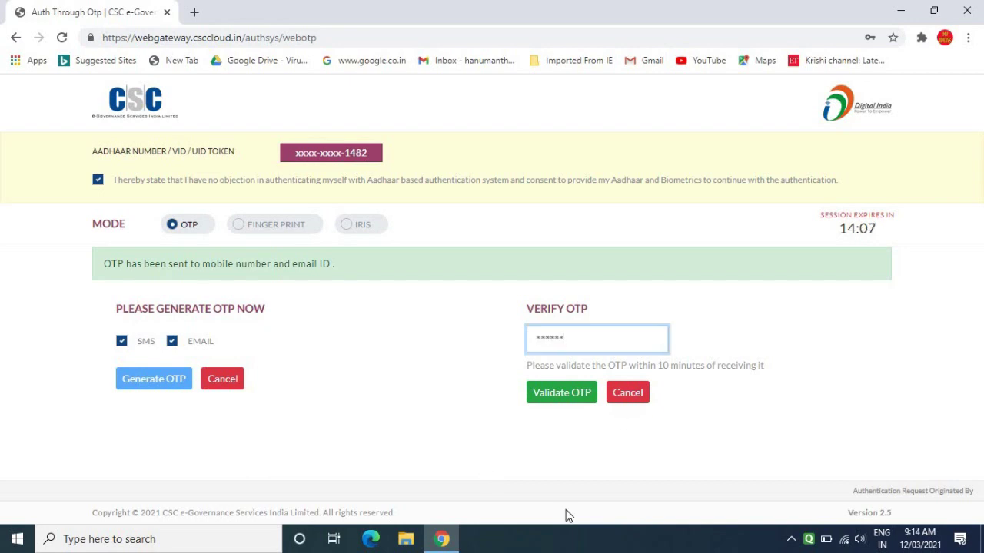
{"action": "left_click", "coordinate": [568, 400]}
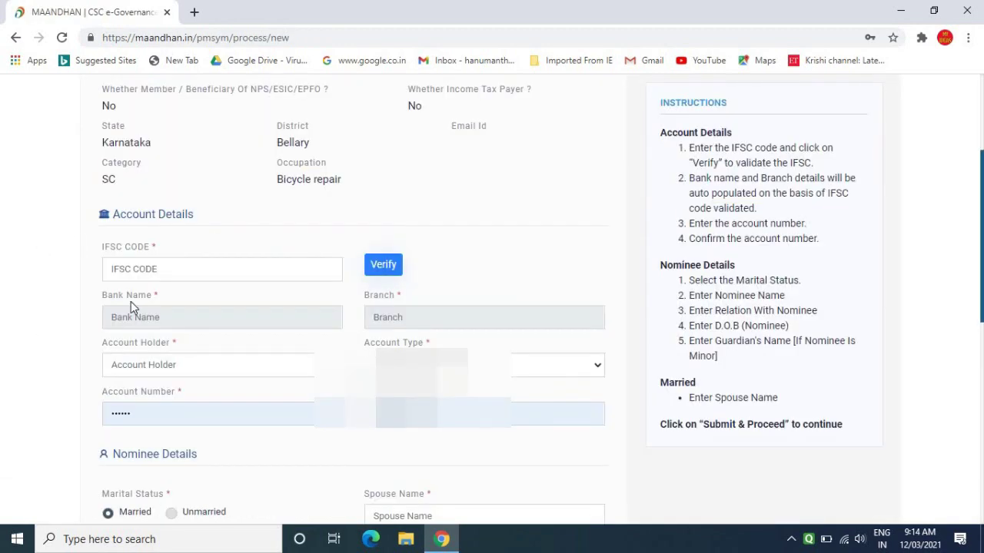
Step: Enter SBIN0000763 as the IFSC code in the account details and verify it to populate the bank and branch
{"action": "left_click", "coordinate": [183, 270]}
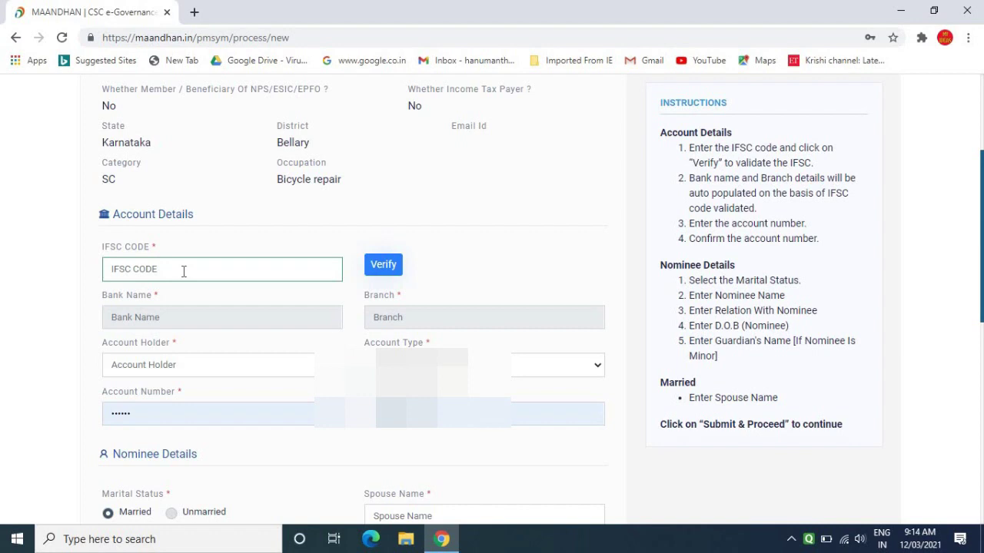
{"action": "type", "text": "SBIN0000763"}
{"action": "left_click", "coordinate": [387, 269]}
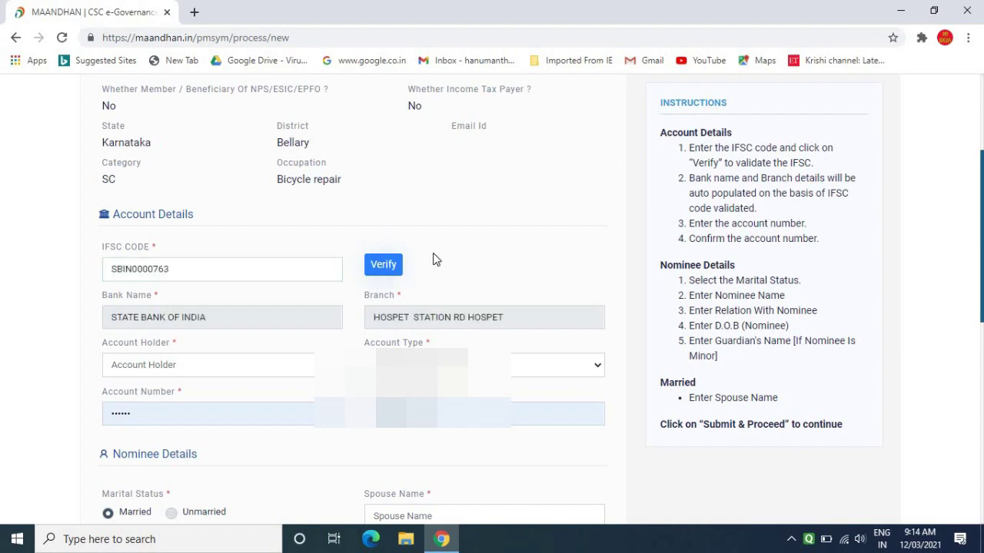
{"action": "left_click", "coordinate": [244, 323]}
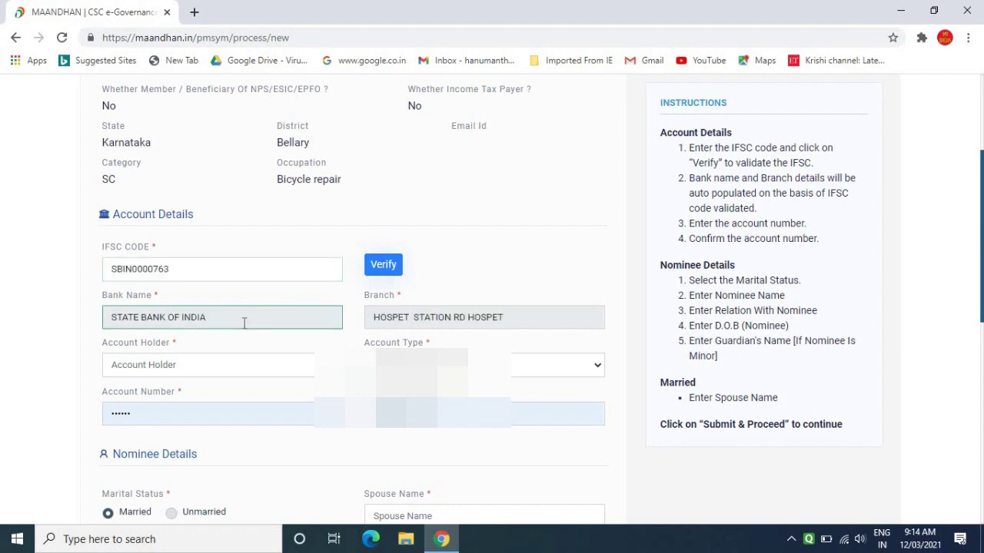
{"action": "left_click", "coordinate": [579, 316]}
{"action": "left_click", "coordinate": [527, 347]}
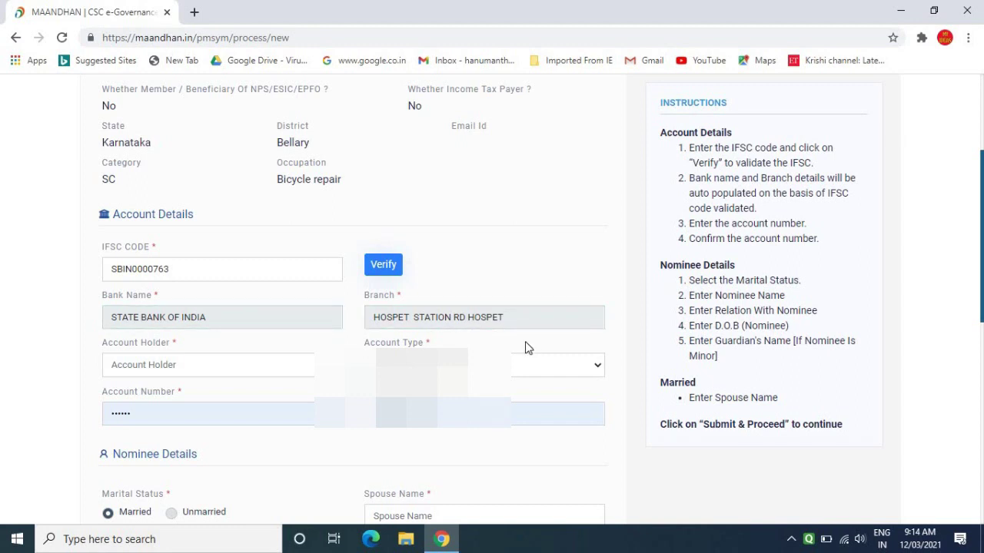
Step: Fill in the account holder's name and select the account type in the account details
{"action": "left_click", "coordinate": [194, 358]}
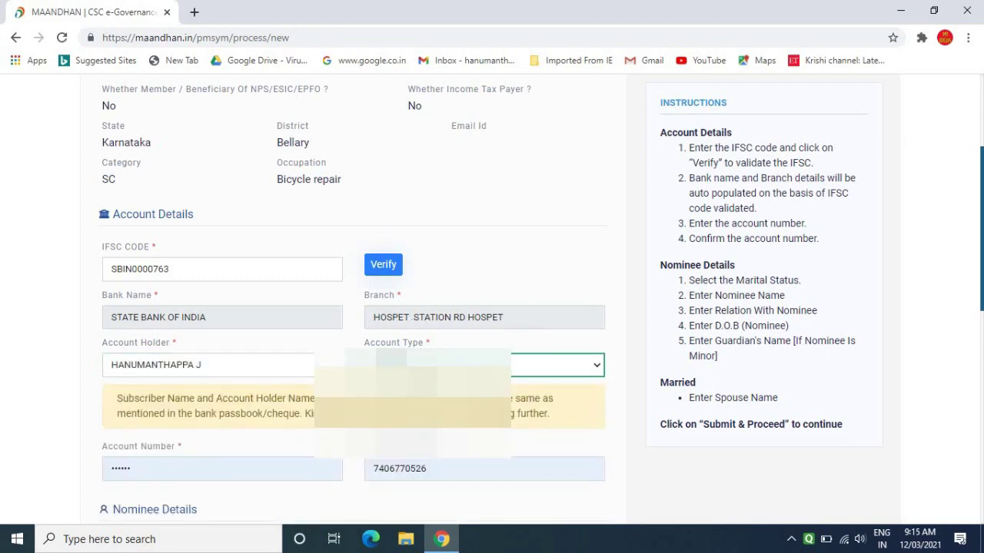
{"action": "left_click", "coordinate": [123, 469]}
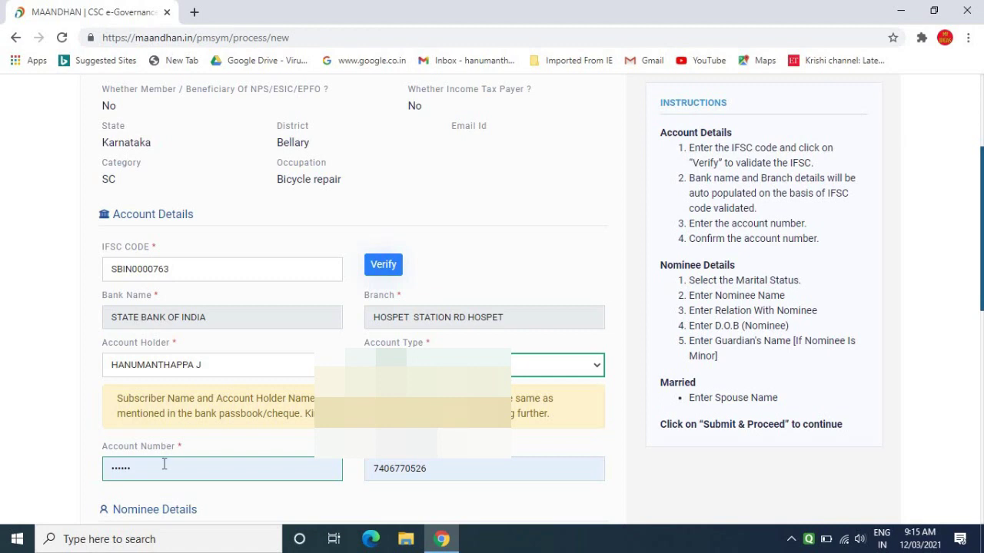
{"action": "scroll", "coordinate": [190, 206], "scroll_direction": "down", "scroll_amount": 5}
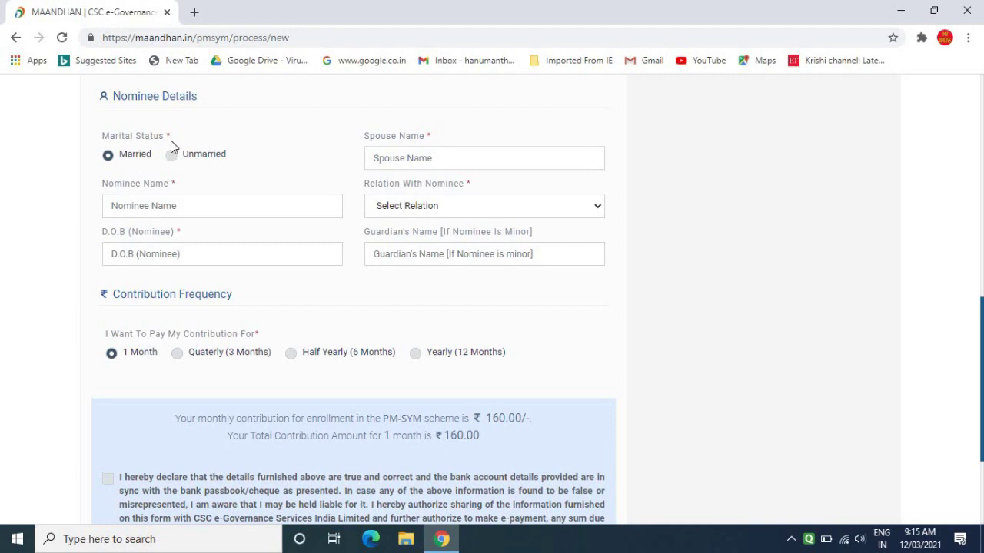
Step: Fill in the nominee details with the spouse's name, the nominee's name, Wife as the relation and the nominee's date of birth
{"action": "left_click", "coordinate": [431, 160]}
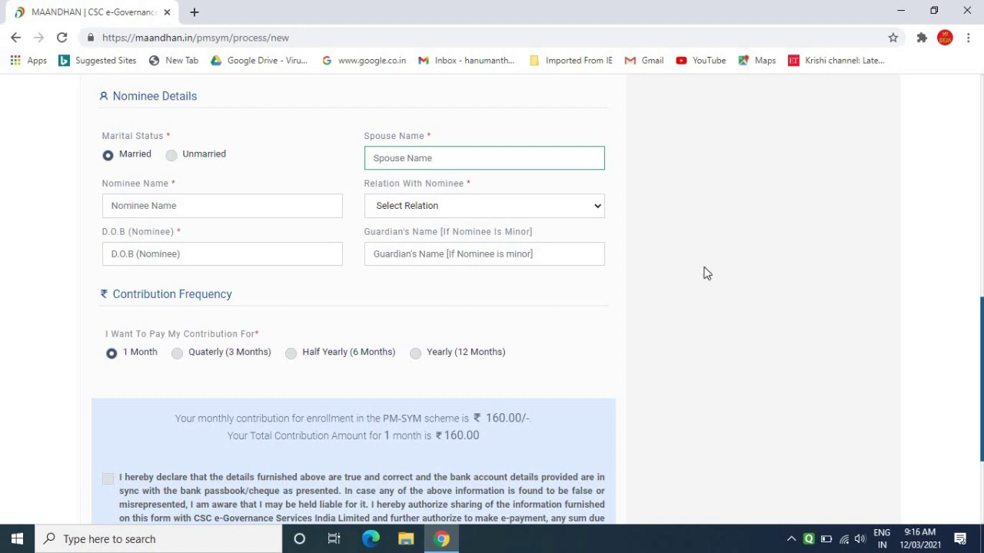
{"action": "left_click", "coordinate": [488, 187]}
{"action": "left_click", "coordinate": [204, 202]}
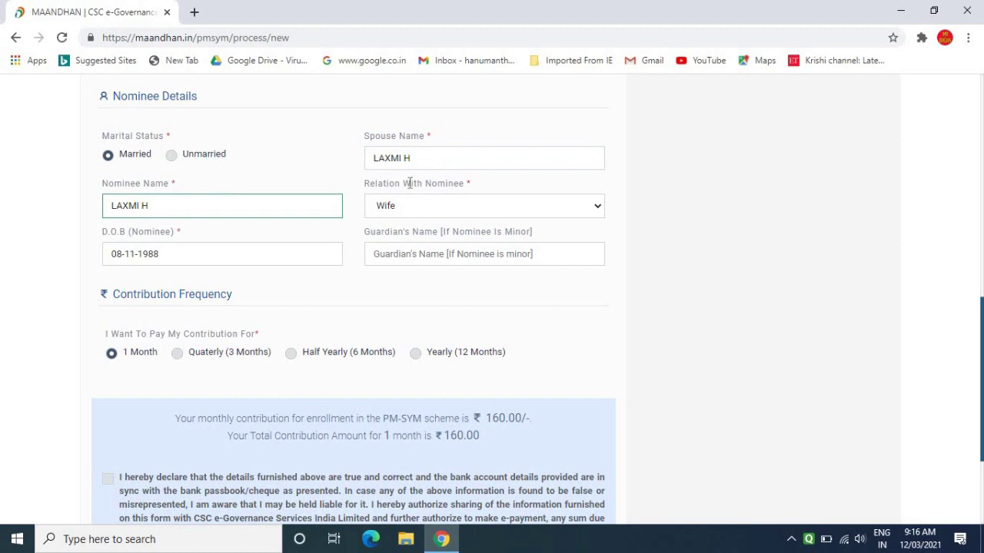
{"action": "left_click", "coordinate": [435, 210]}
{"action": "left_click", "coordinate": [435, 208]}
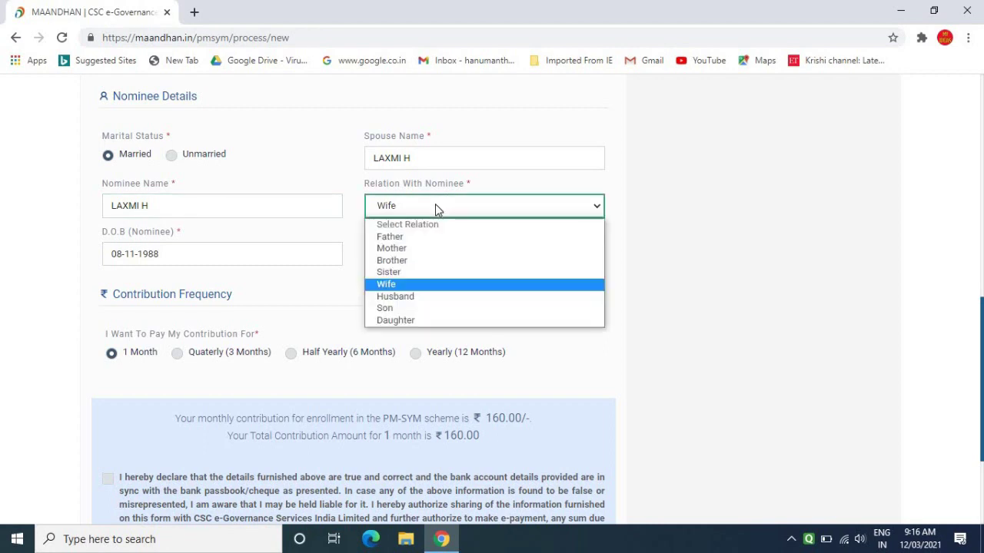
{"action": "left_click", "coordinate": [436, 209]}
{"action": "left_click", "coordinate": [165, 262]}
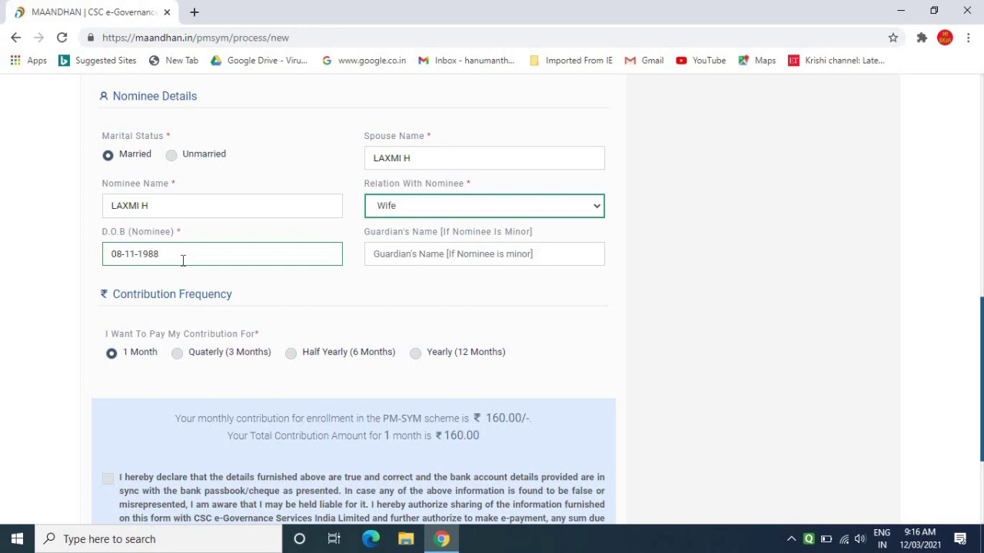
{"action": "left_click", "coordinate": [458, 264]}
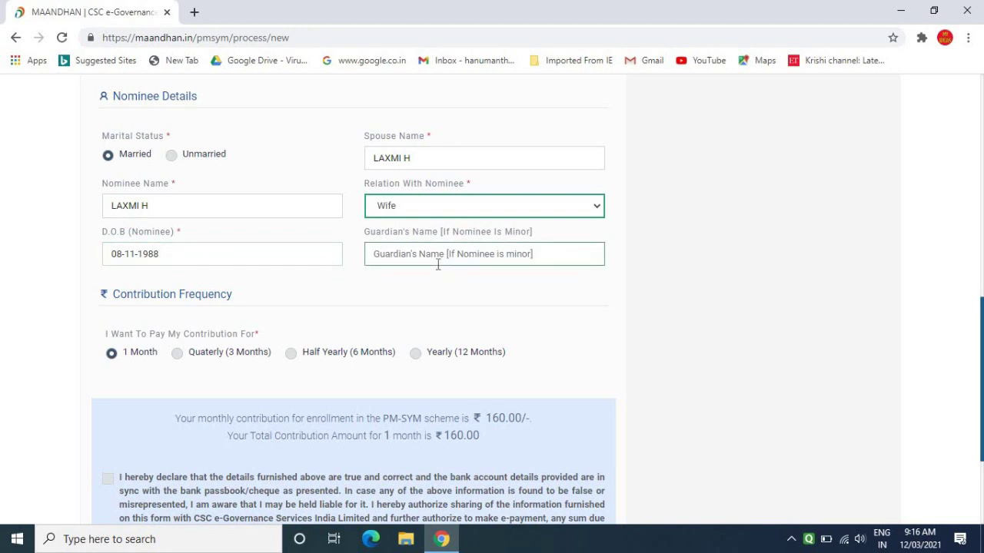
Step: Select 1 Month as the contribution frequency and accept the declaration that the furnished details are true and correct
{"action": "left_click", "coordinate": [114, 352]}
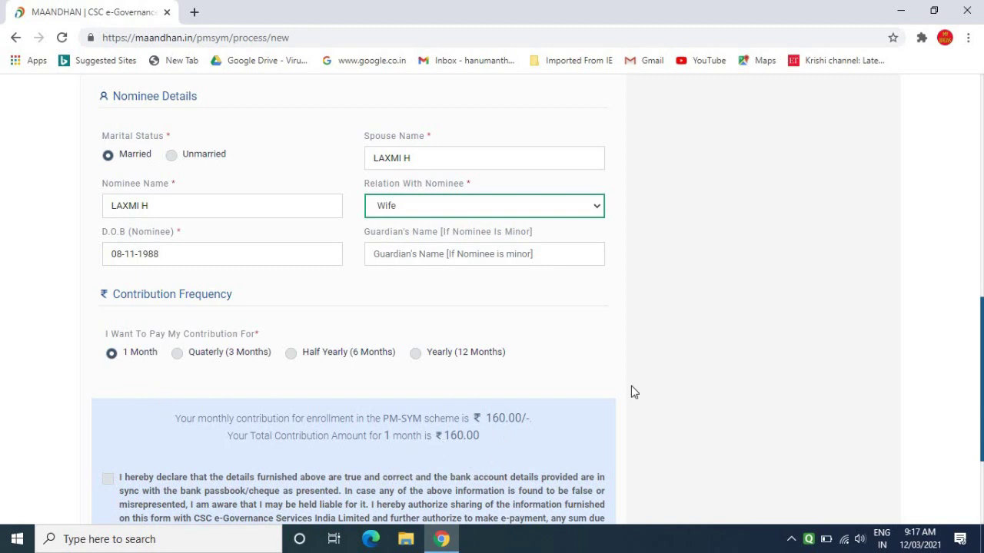
{"action": "key", "text": "Down"}
{"action": "key", "text": "Down"}
{"action": "scroll", "coordinate": [981, 396], "scroll_direction": "down", "scroll_amount": 1}
{"action": "scroll", "coordinate": [981, 434], "scroll_direction": "down", "scroll_amount": 1}
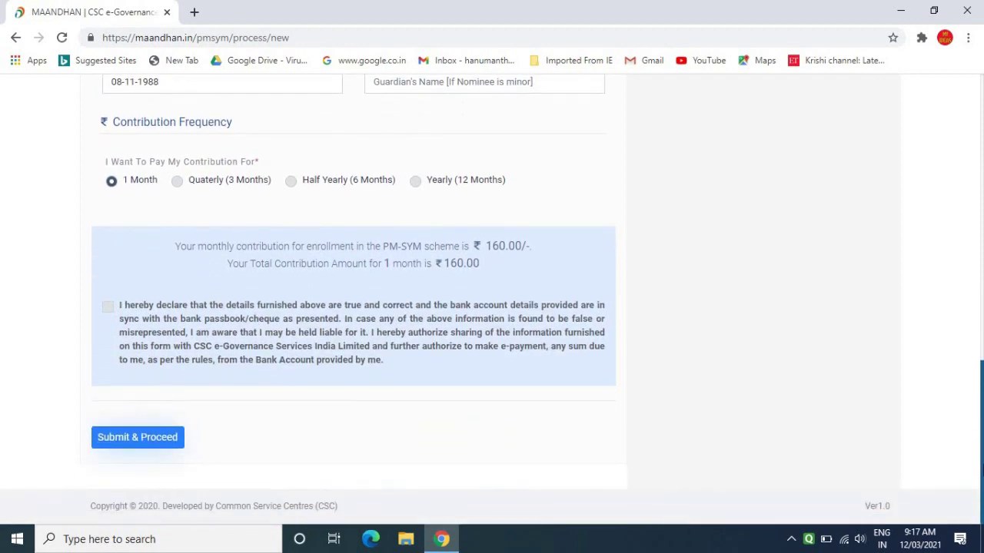
{"action": "left_click", "coordinate": [107, 307]}
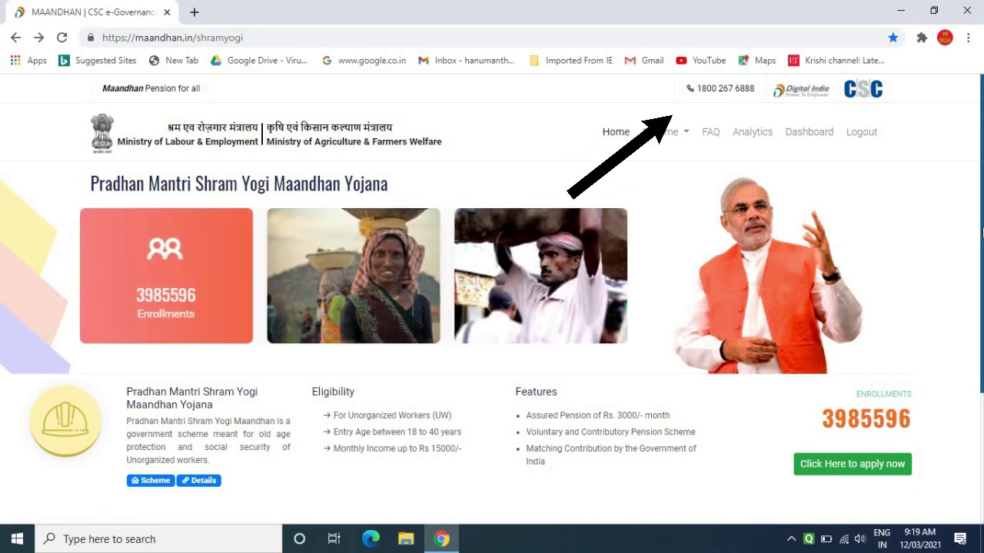
Step: Examine the important links and helpline contact details in the footer of the Shram Yogi Maandhan home page
{"action": "scroll", "coordinate": [976, 233], "scroll_direction": "down", "scroll_amount": 2}
{"action": "scroll", "coordinate": [935, 457], "scroll_direction": "down", "scroll_amount": 1}
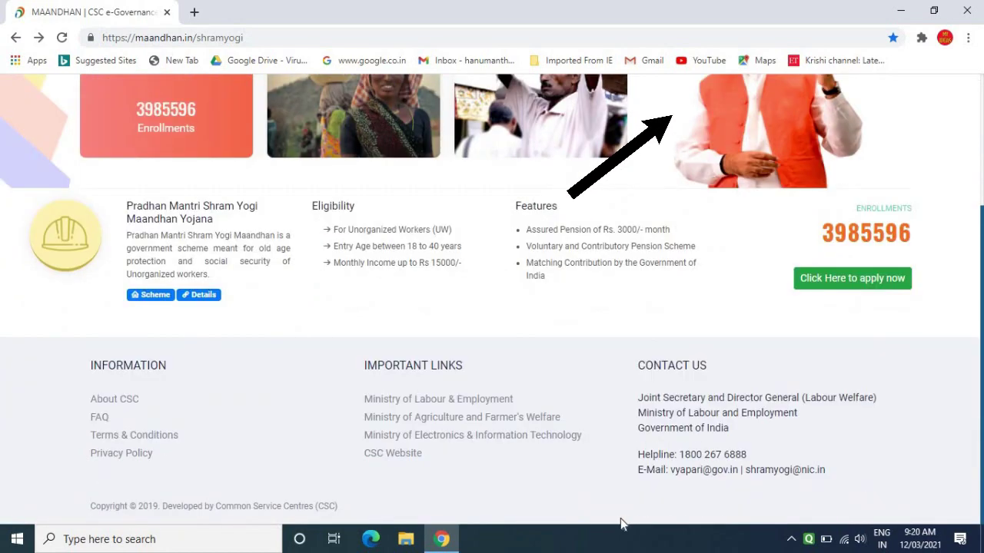